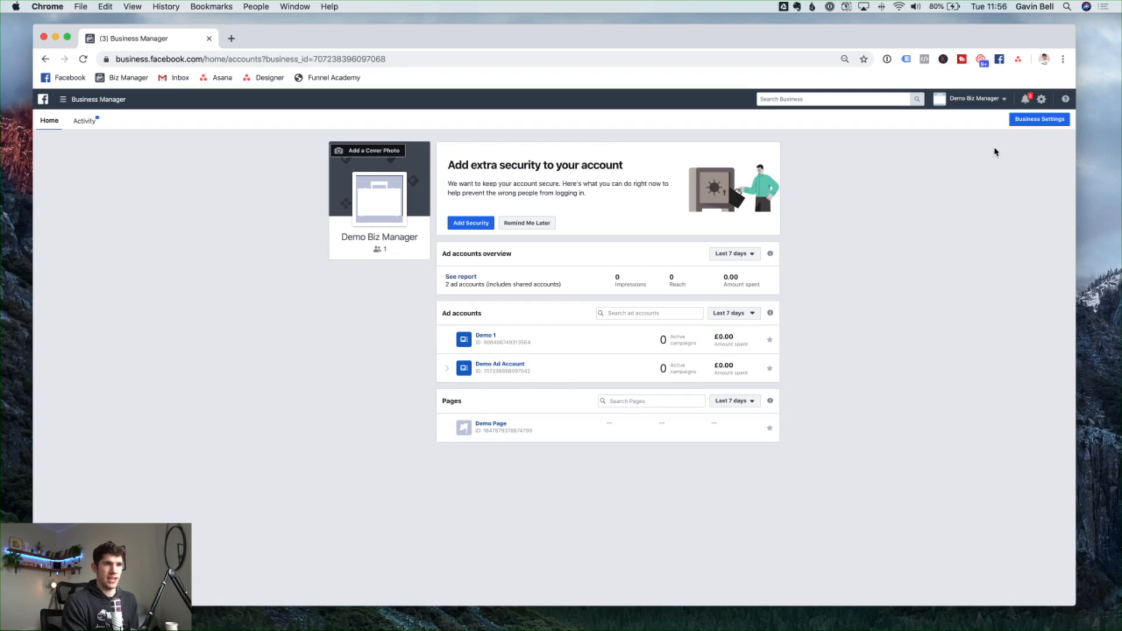
Step: Open the Business Settings and begin inviting a person with Admin access, entering the invitee's email address
left_click(1021, 122)
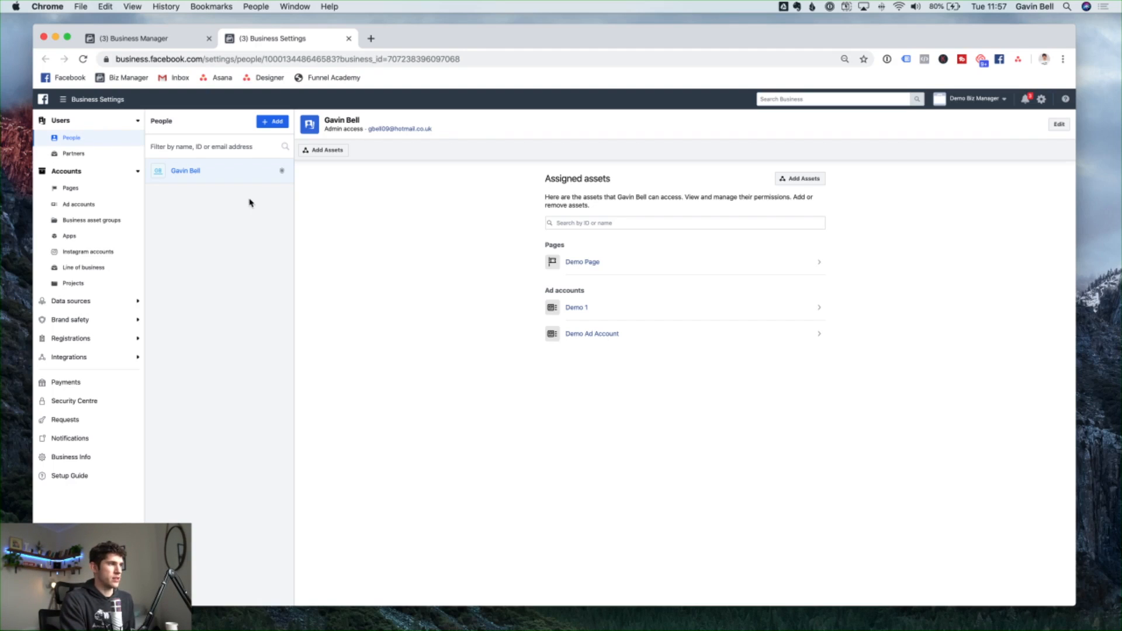
left_click(267, 126)
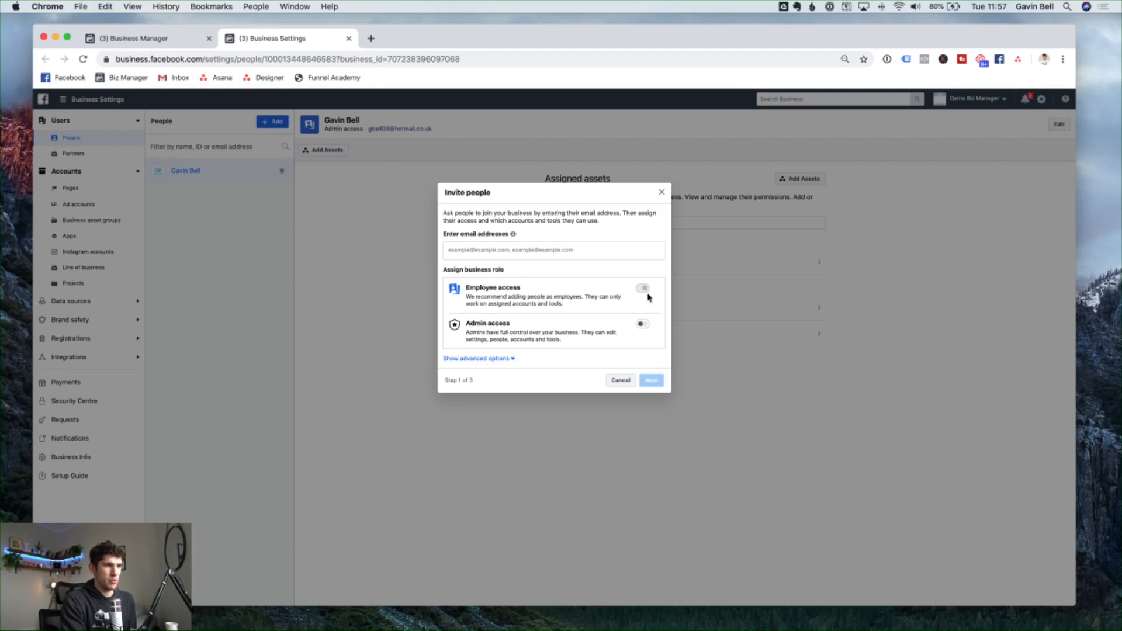
left_click(593, 254)
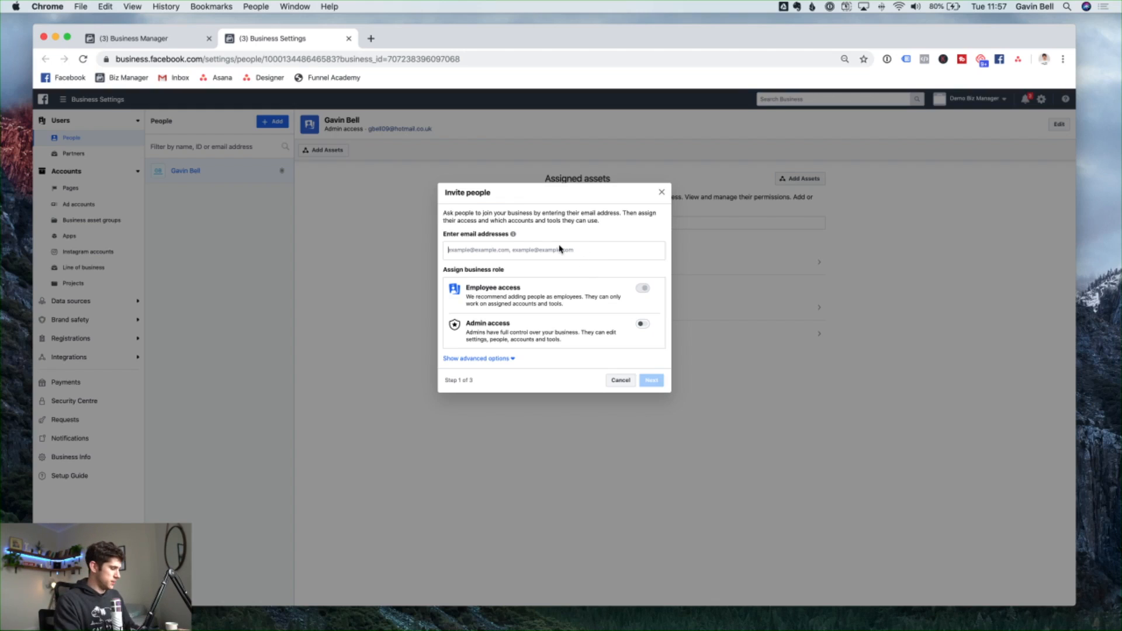
type("test@test.com")
key("Return")
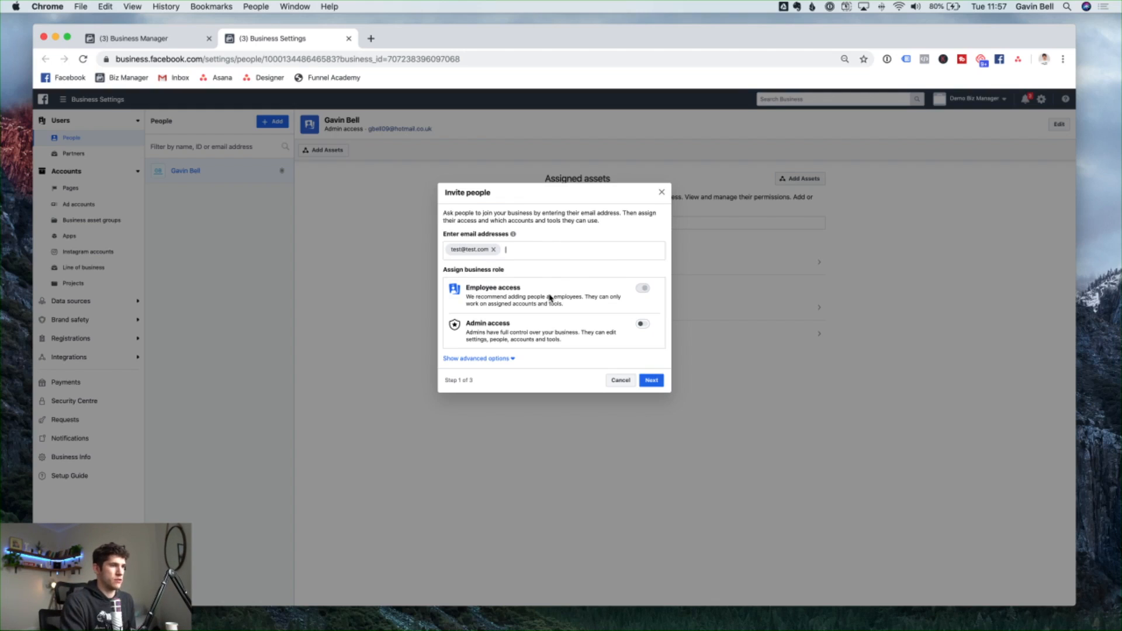
left_click(642, 324)
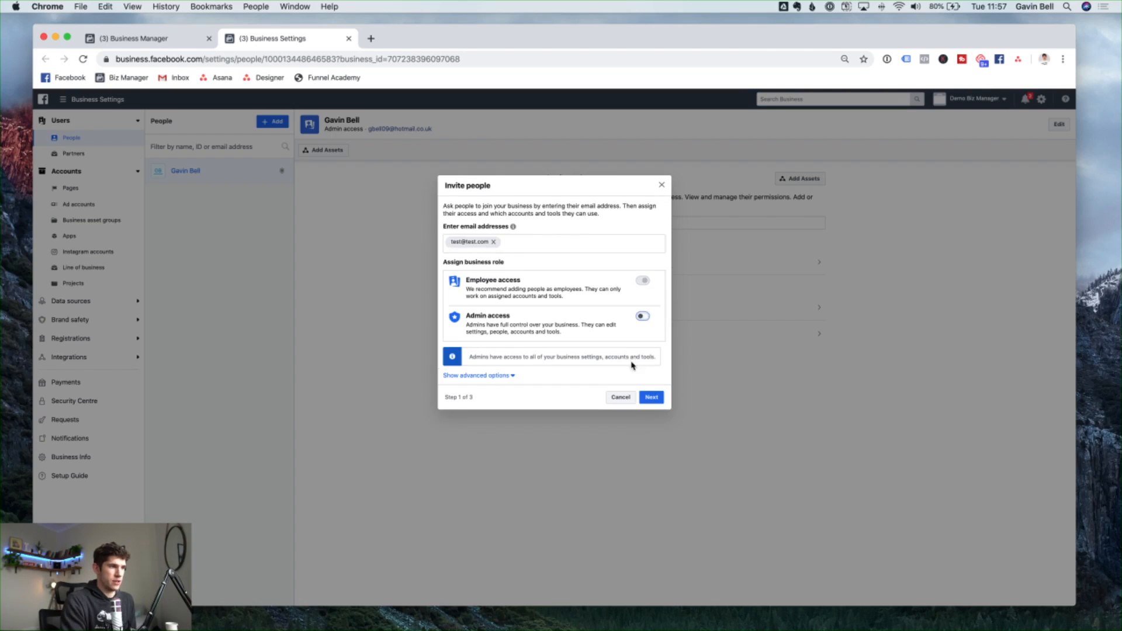
left_click(646, 398)
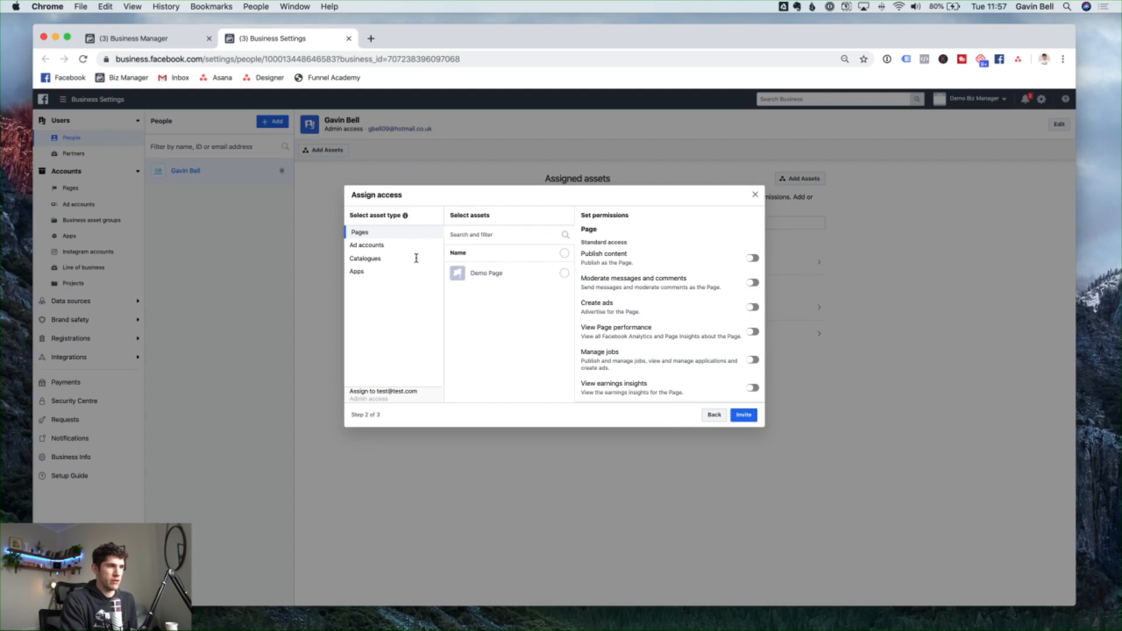
Step: Assign the invitee Demo Page with Create ads and the Demo 1 ad account with View performance, and send the invitation
left_click(564, 273)
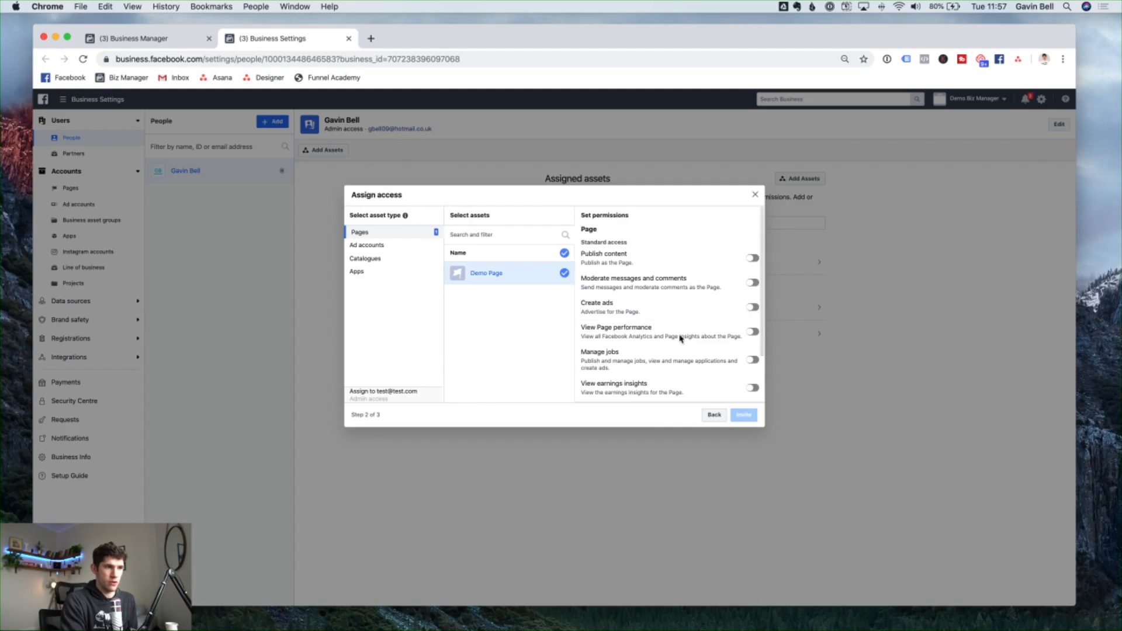
left_click(753, 307)
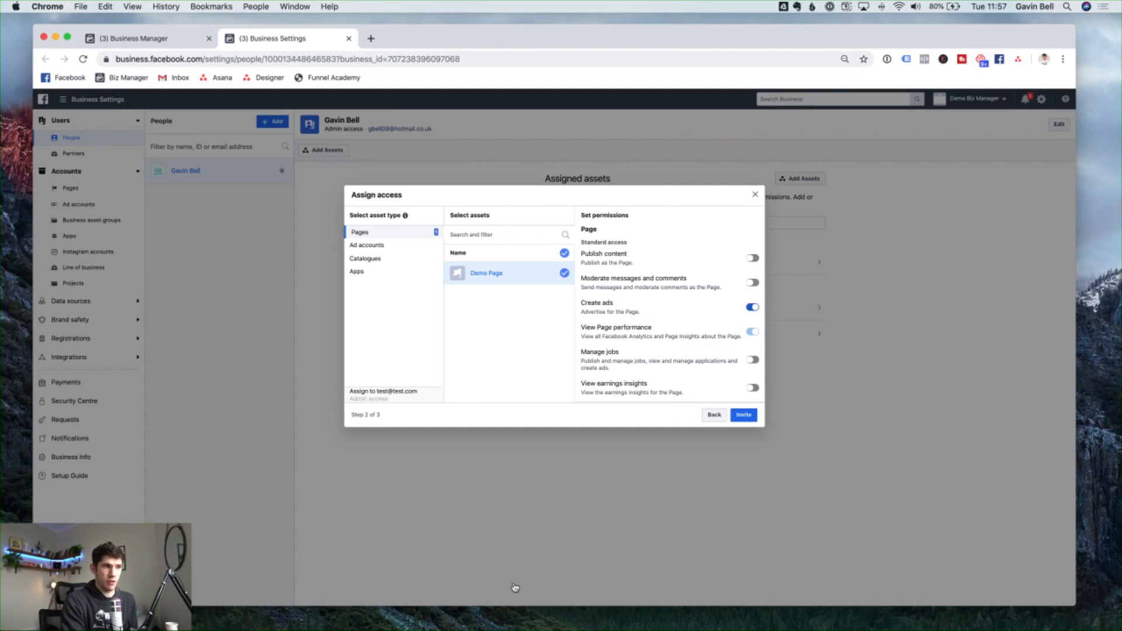
left_click(394, 246)
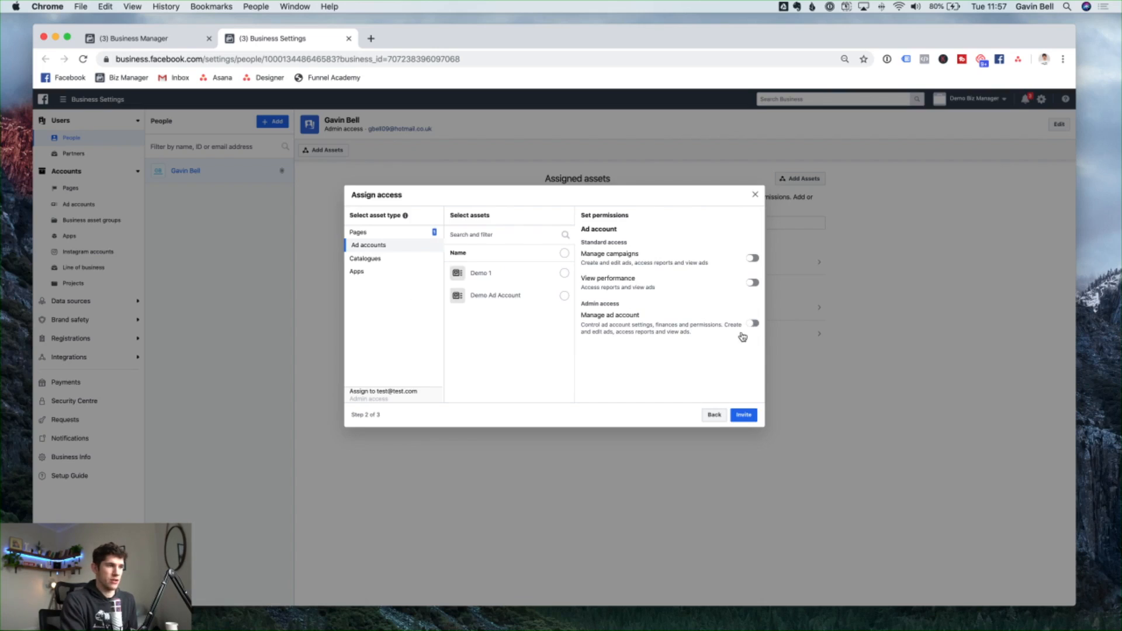
left_click(753, 283)
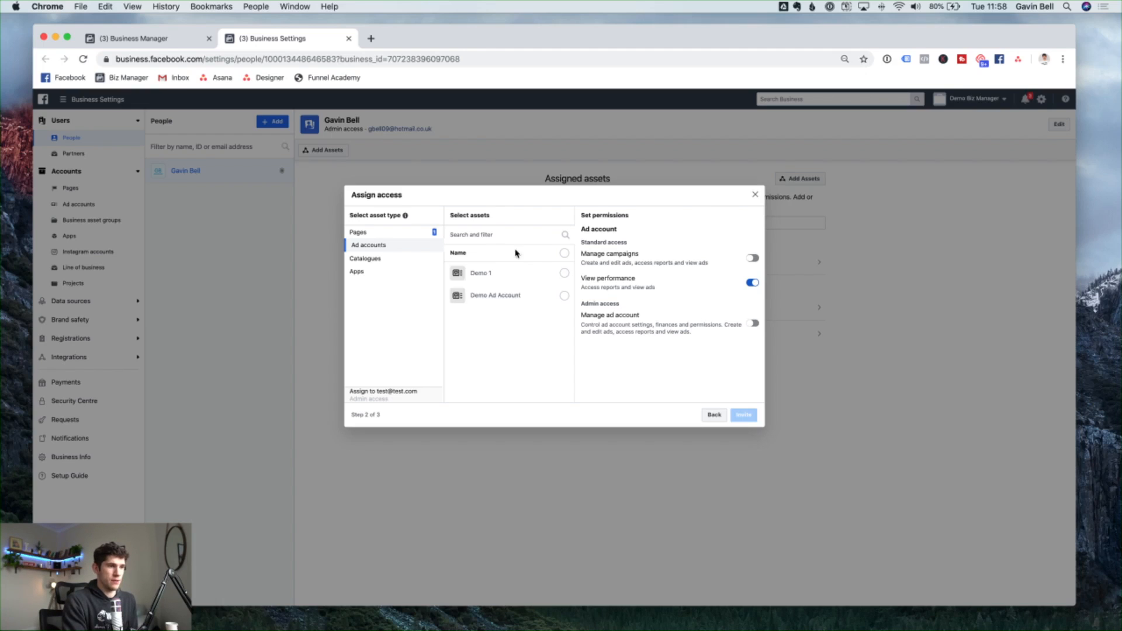
left_click(506, 273)
left_click(751, 415)
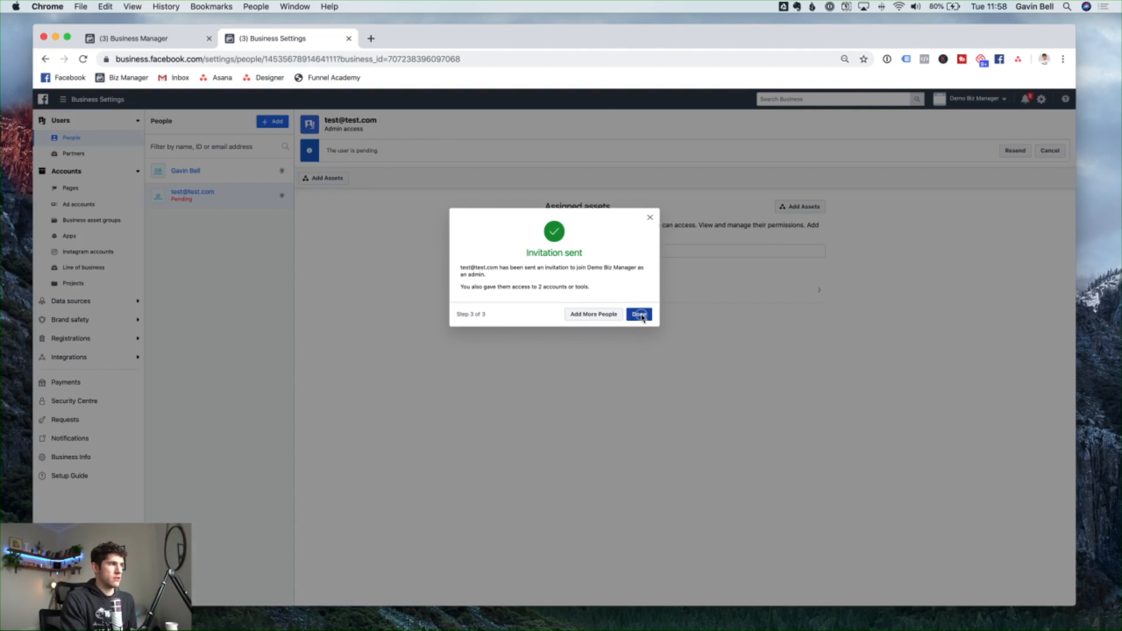
left_click(639, 315)
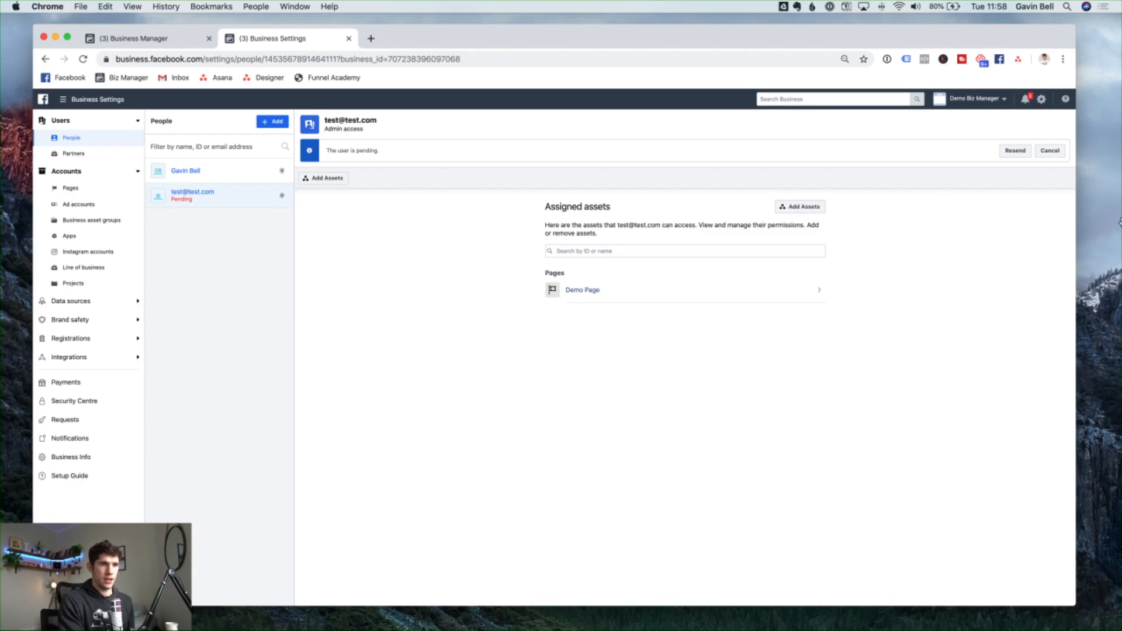
Step: Cancel the pending invitation of the newly invited person
left_click(1046, 151)
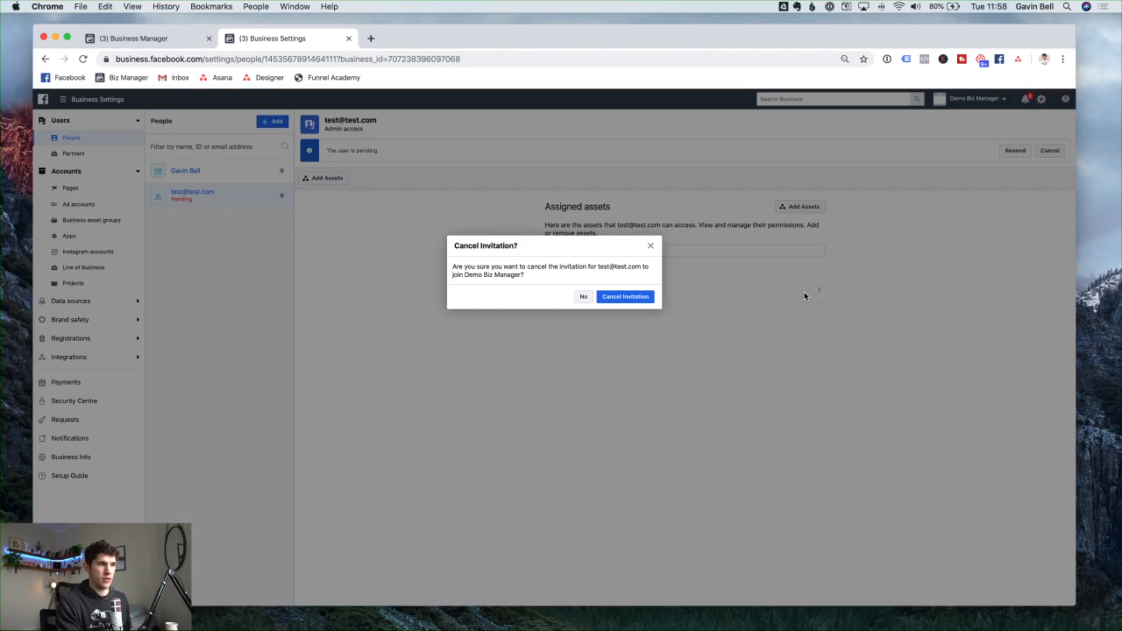
left_click(626, 297)
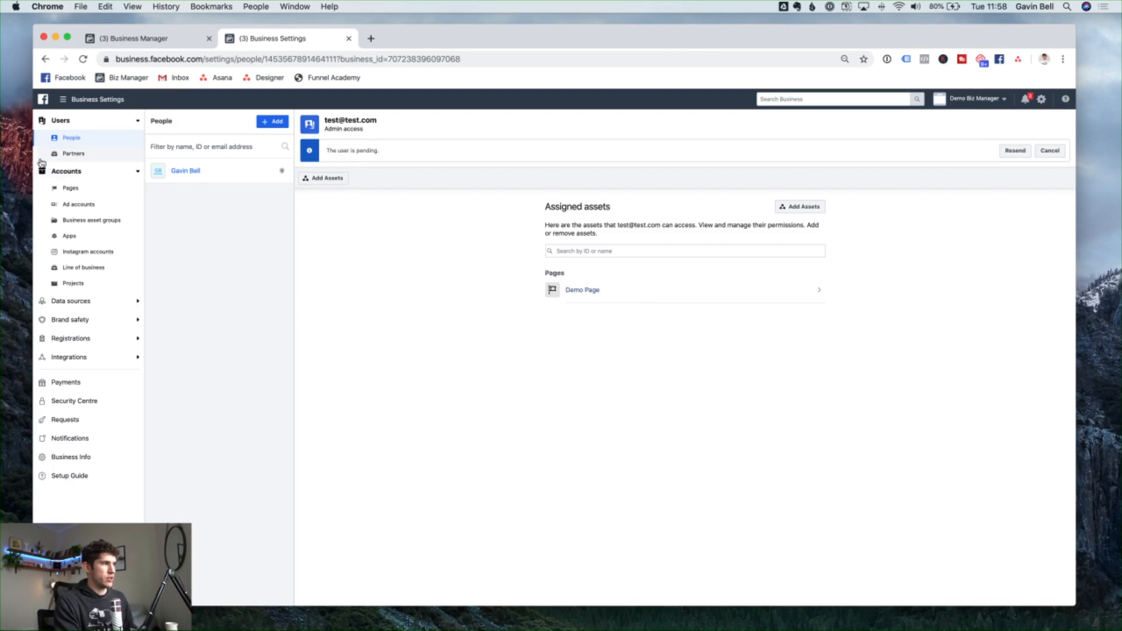
Step: Turn on the View earnings insights and Manage jobs permissions for the person who has access to Demo Page
left_click(82, 189)
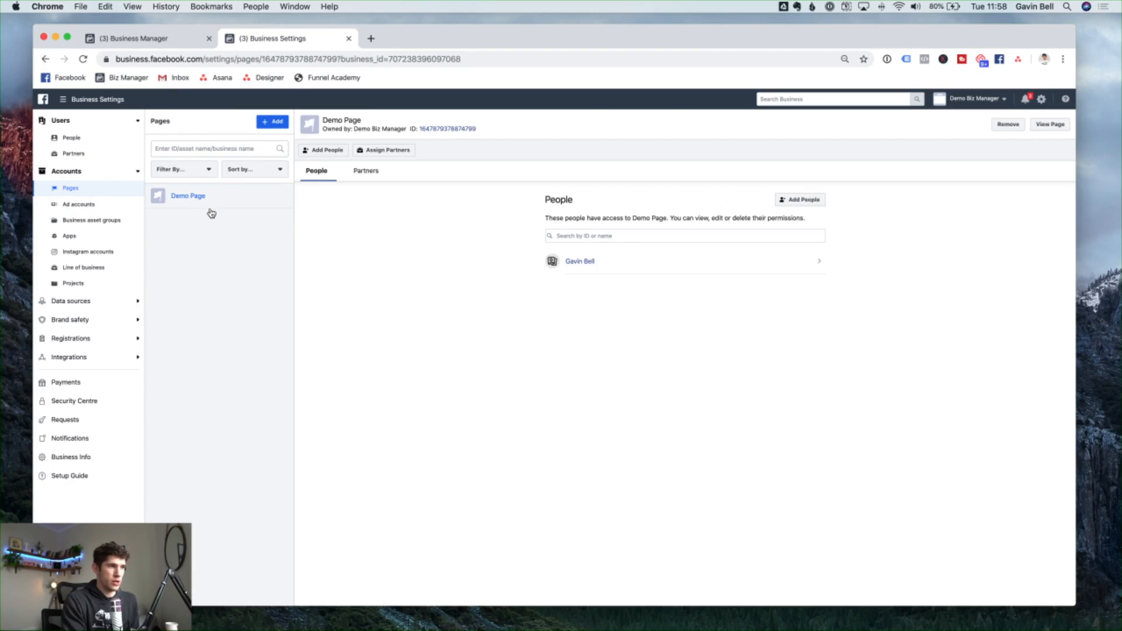
left_click(640, 263)
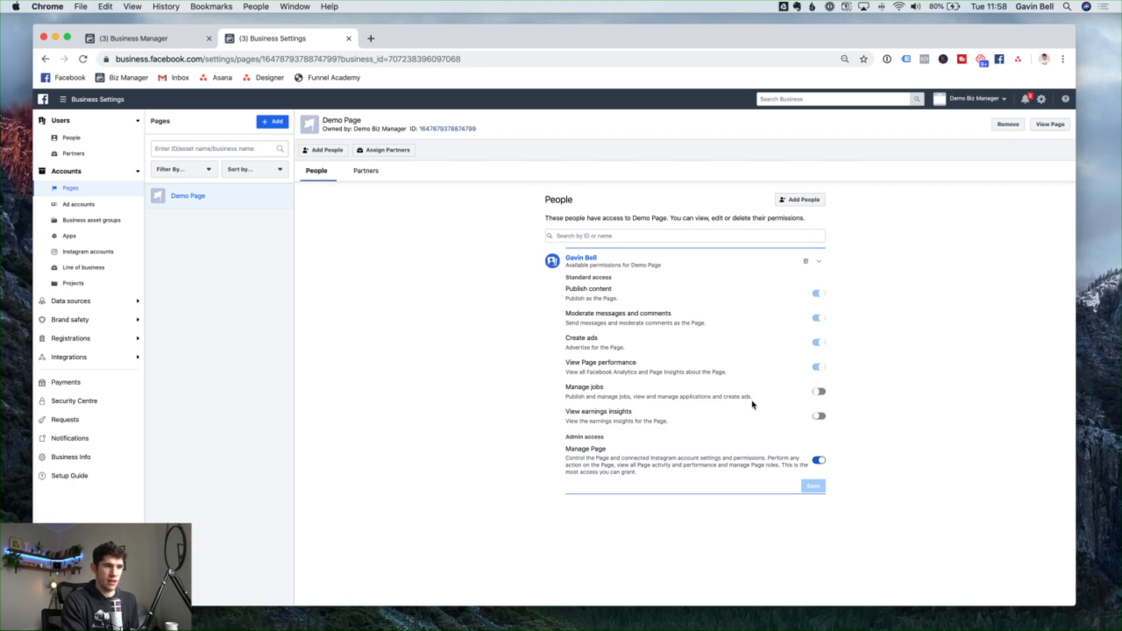
left_click(819, 416)
left_click(820, 392)
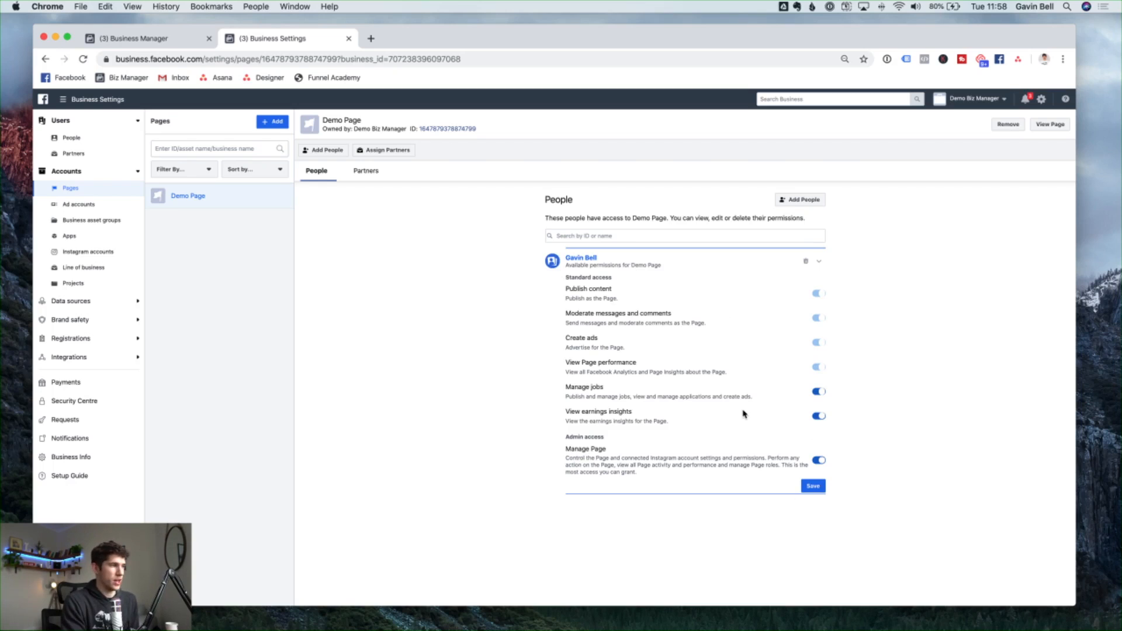
Step: Open Demo Ad Account and examine which people and permissions can be assigned to it, without assigning anyone
left_click(94, 209)
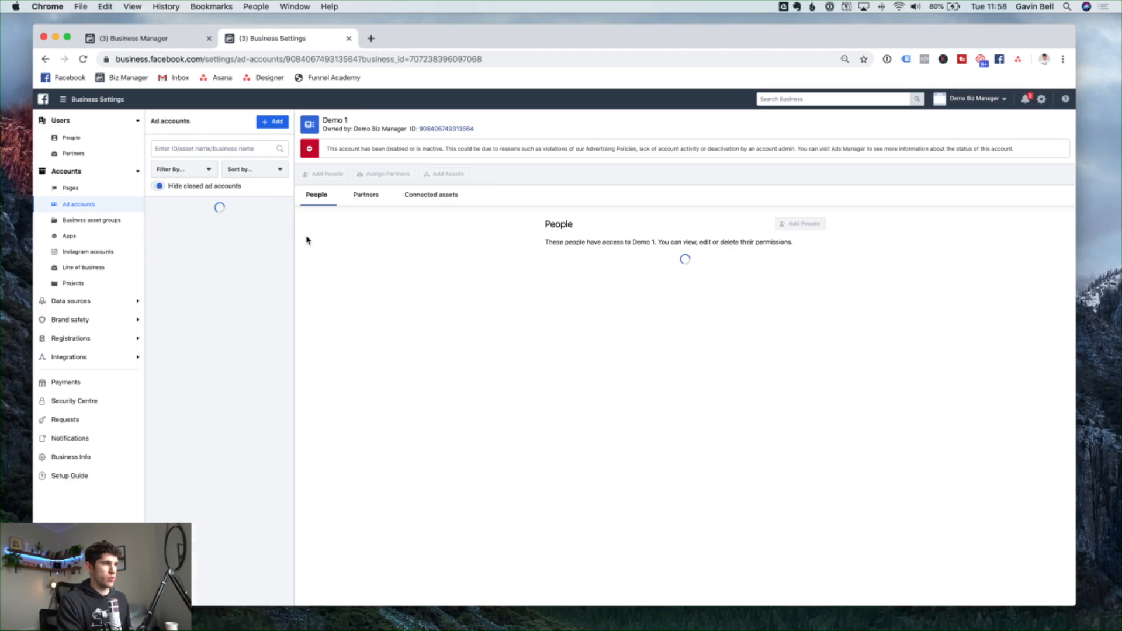
left_click(245, 234)
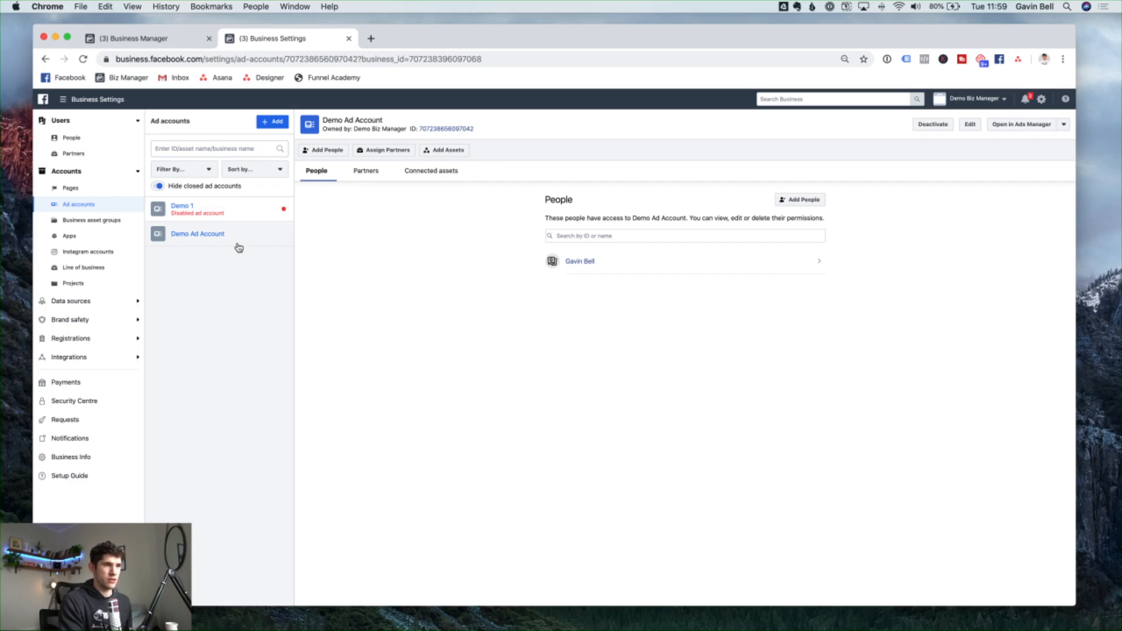
left_click(805, 202)
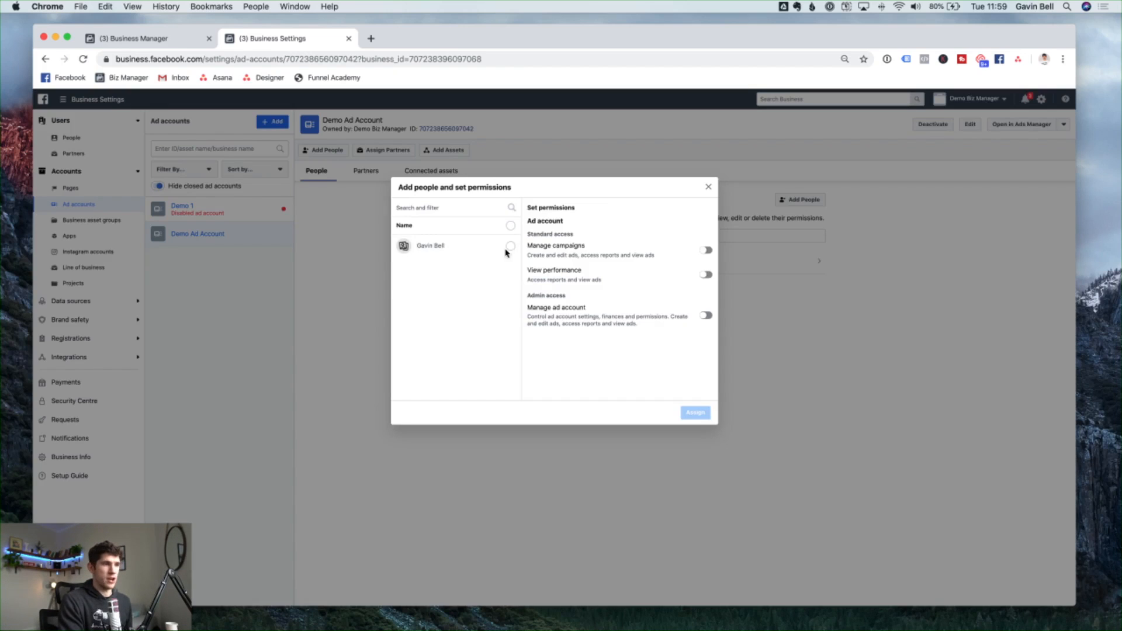
left_click(708, 187)
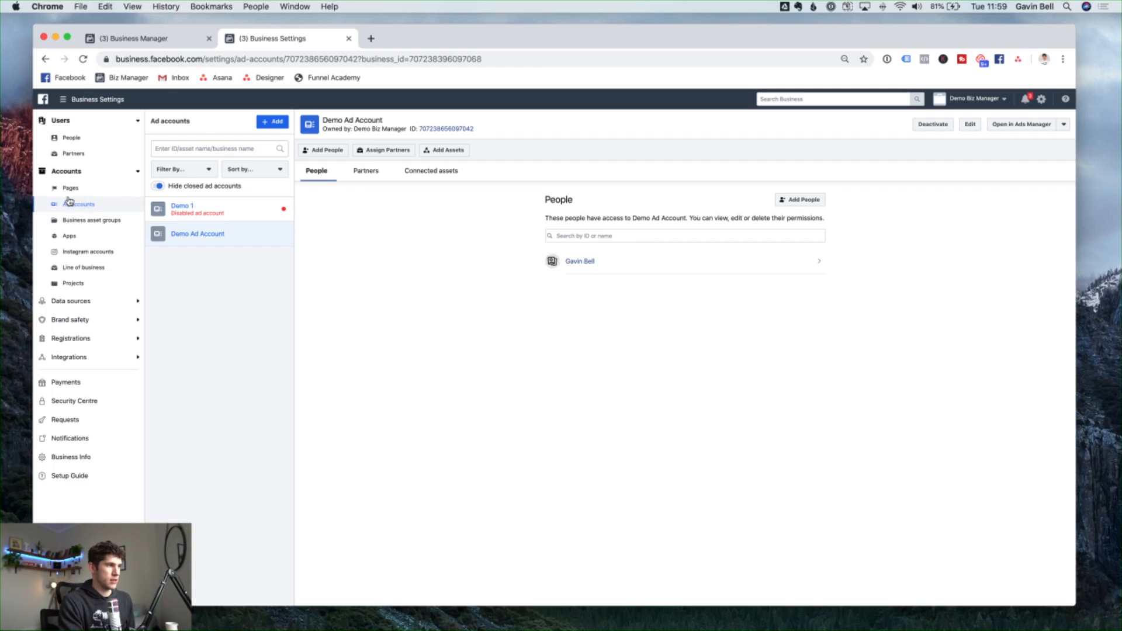
Step: Examine the form for sharing Demo Ad Account with a partner by Business ID, and close it without assigning a partner
left_click(407, 154)
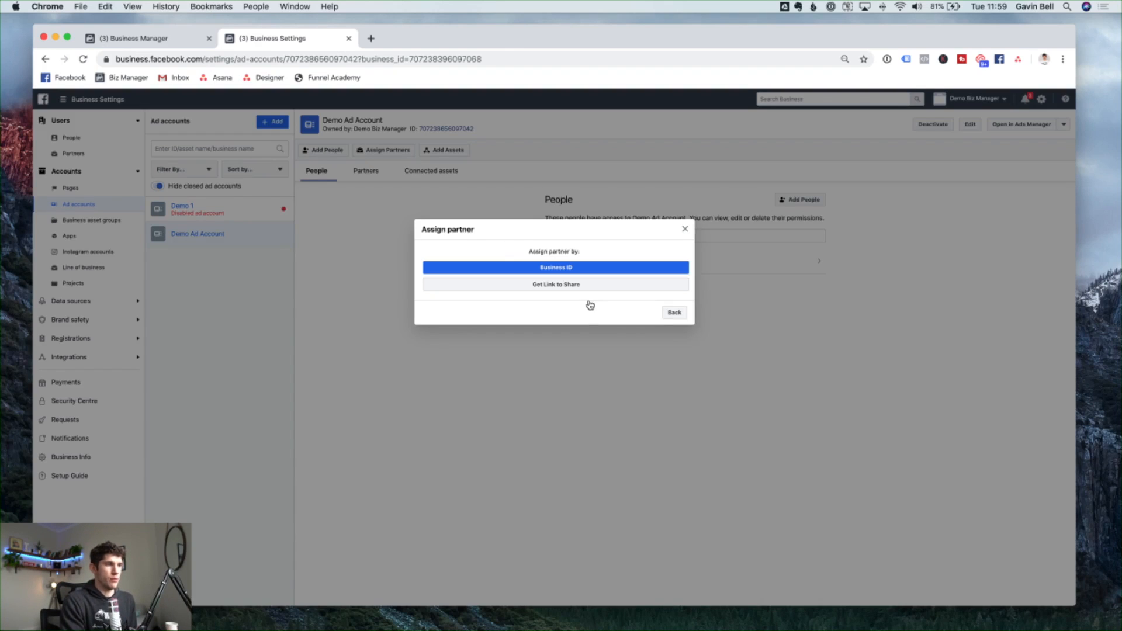
left_click(567, 270)
left_click(558, 255)
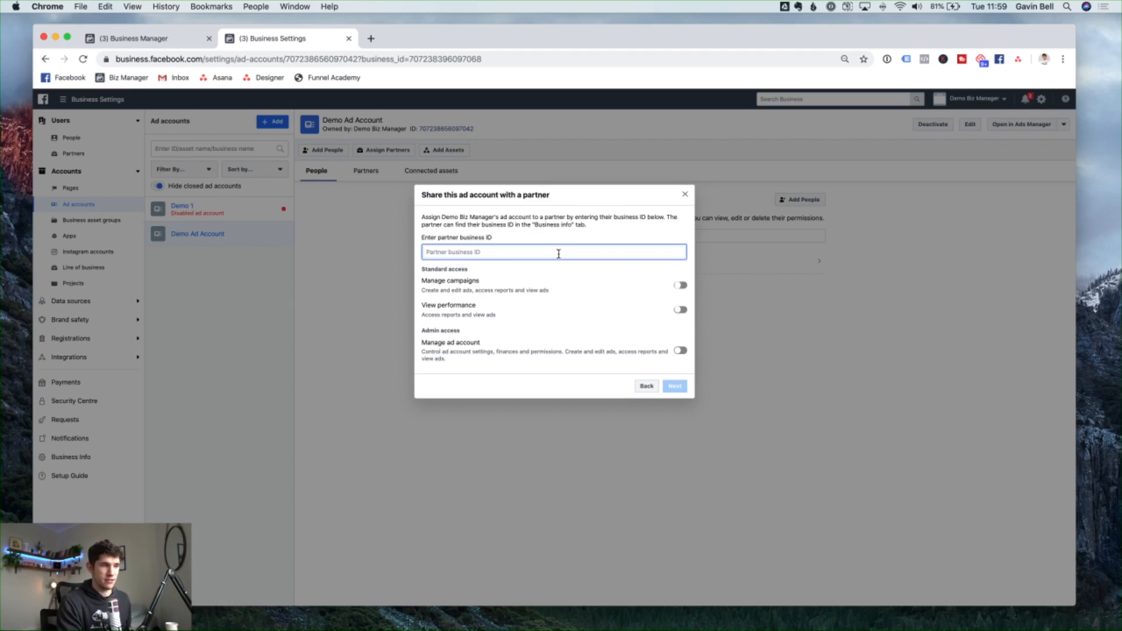
left_click(685, 194)
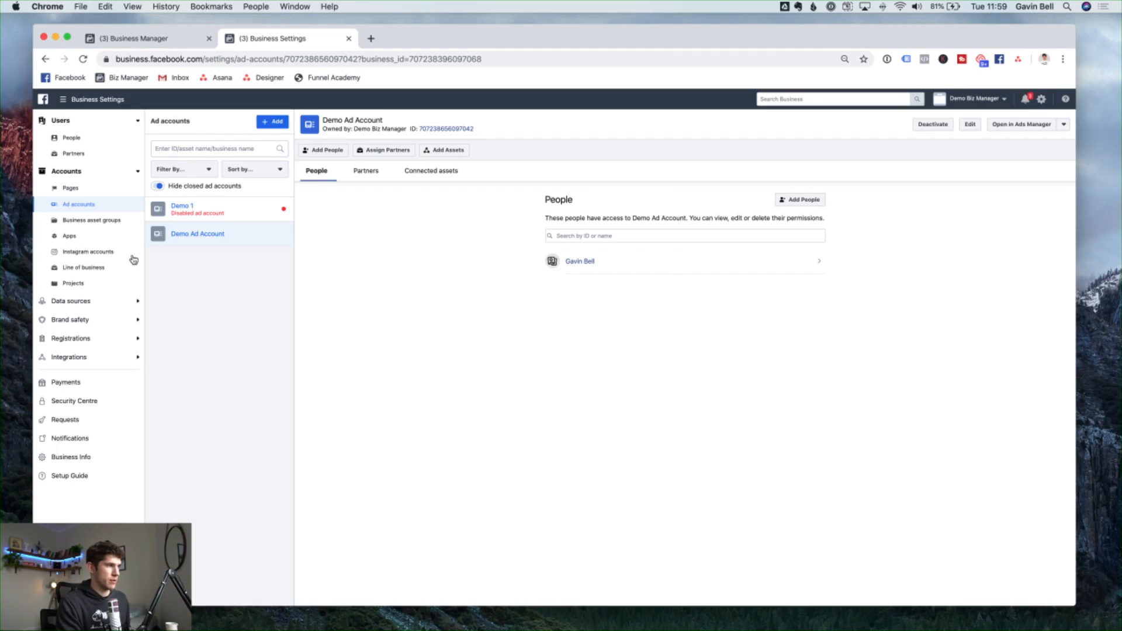
Step: Look through the Instagram accounts and Apps settings, and show the available data source types
left_click(94, 251)
left_click(87, 239)
left_click(131, 300)
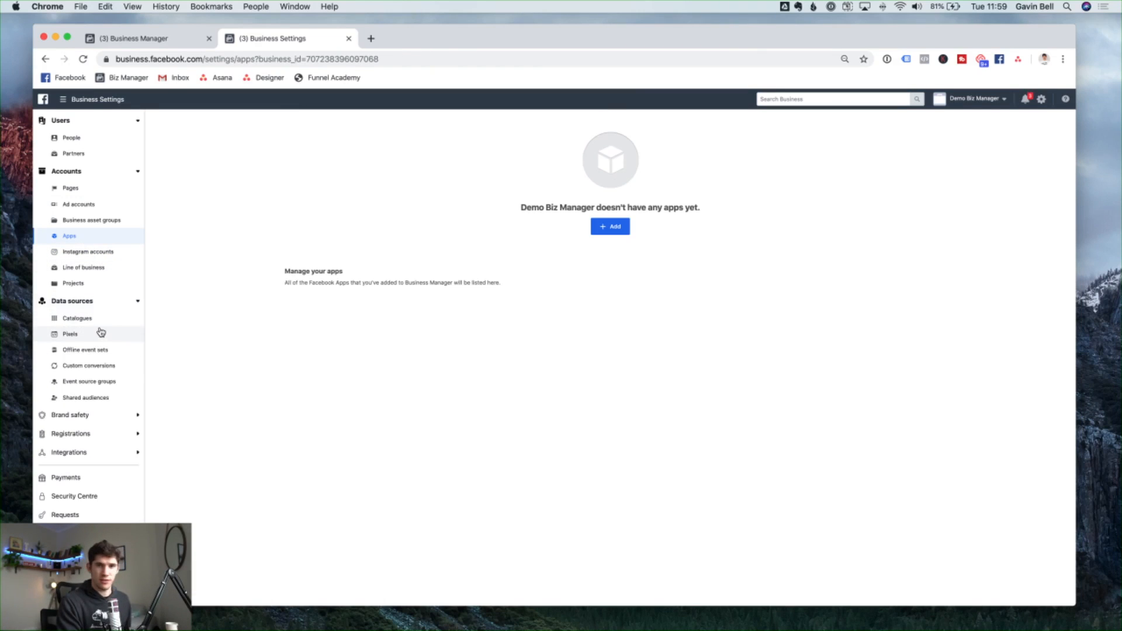